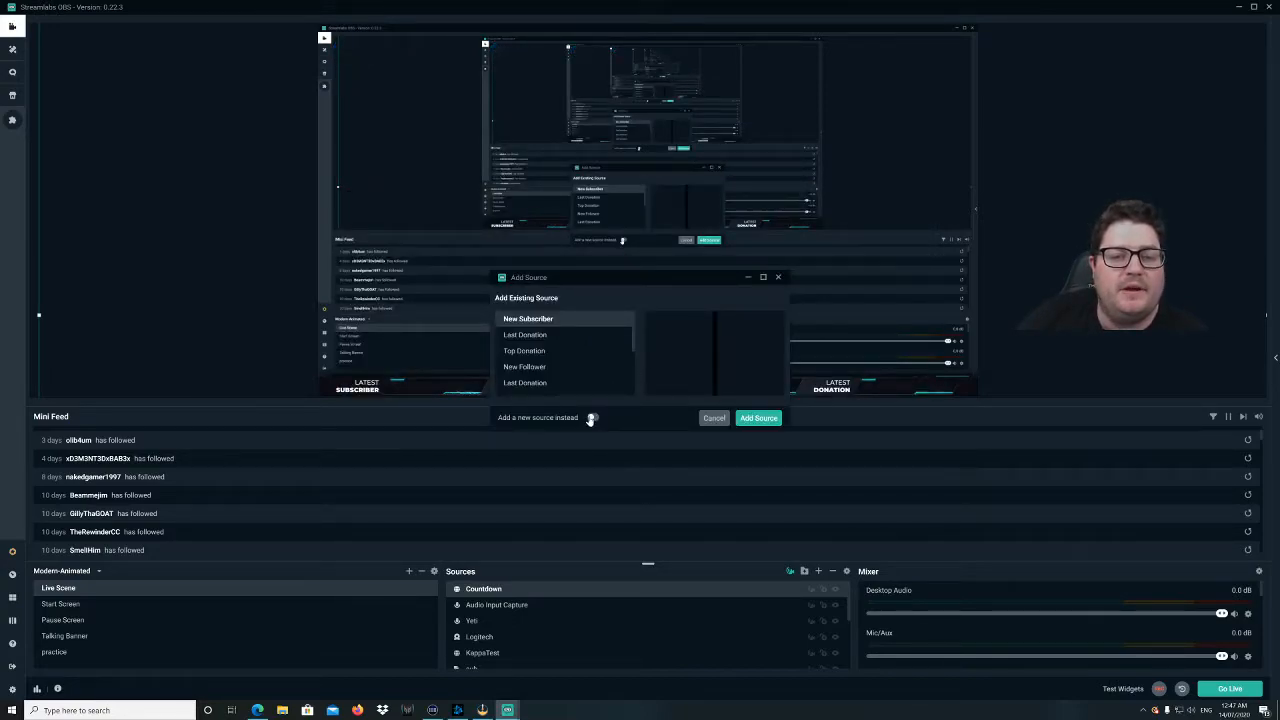
Step: Add a new Stream Label source named LatestFollower1 to the Live Scene
{"action": "left_click", "coordinate": [591, 419]}
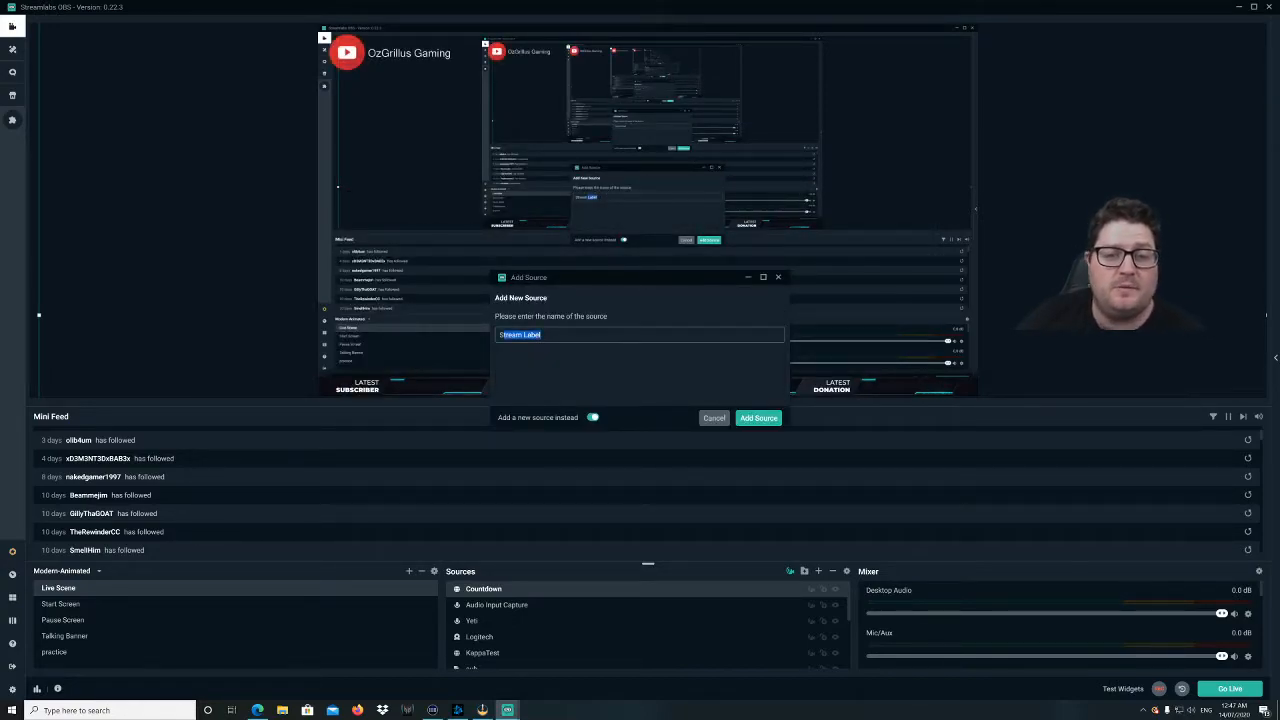
{"action": "type", "text": "Latest"}
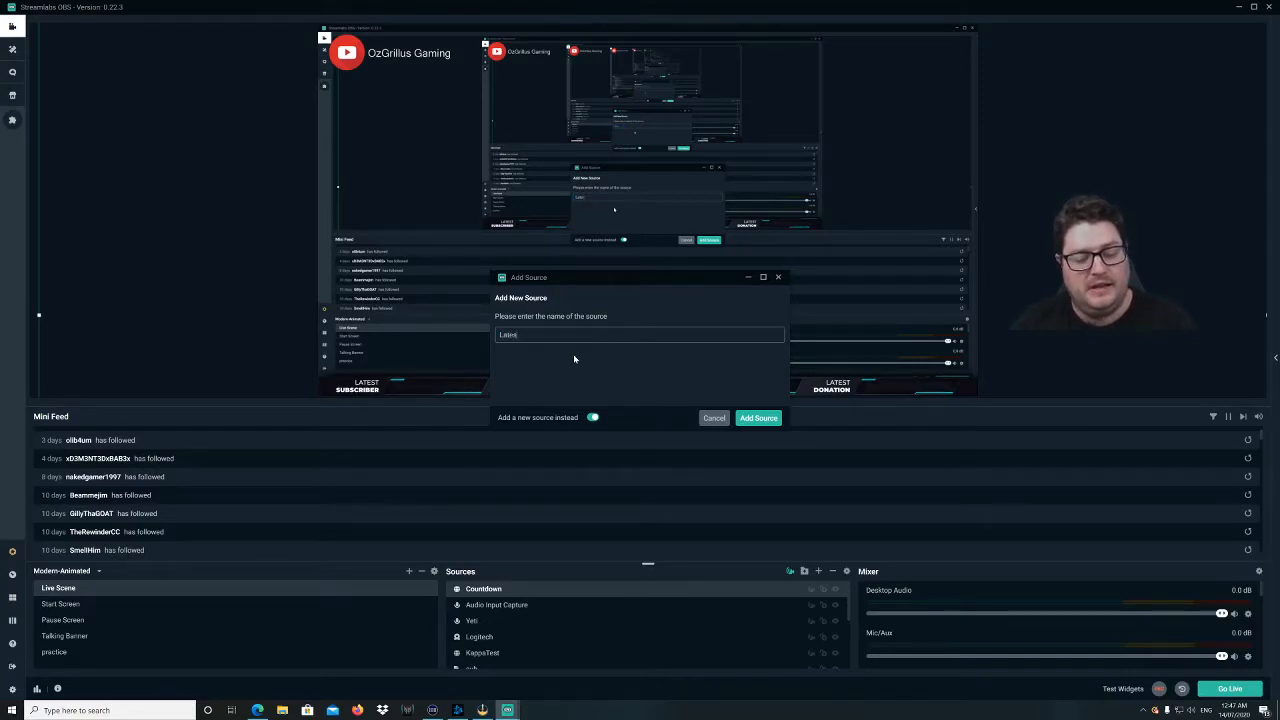
{"action": "type", "text": "Follower"}
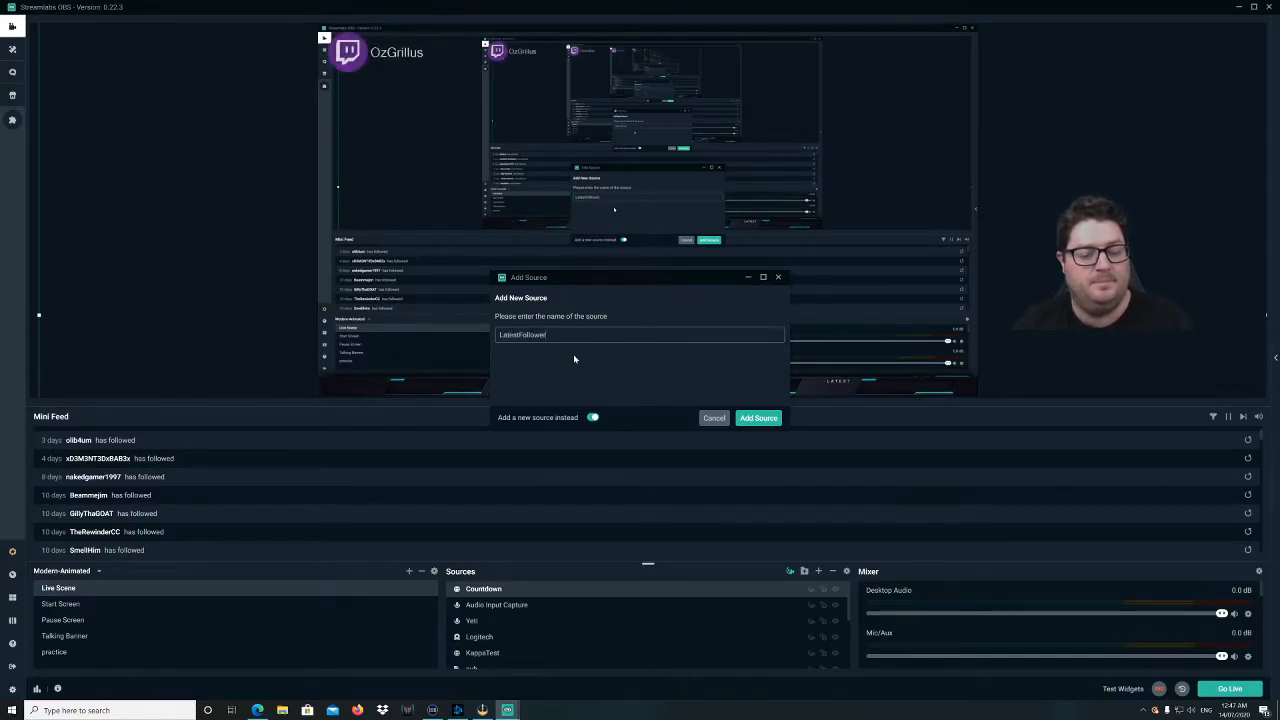
{"action": "type", "text": "1"}
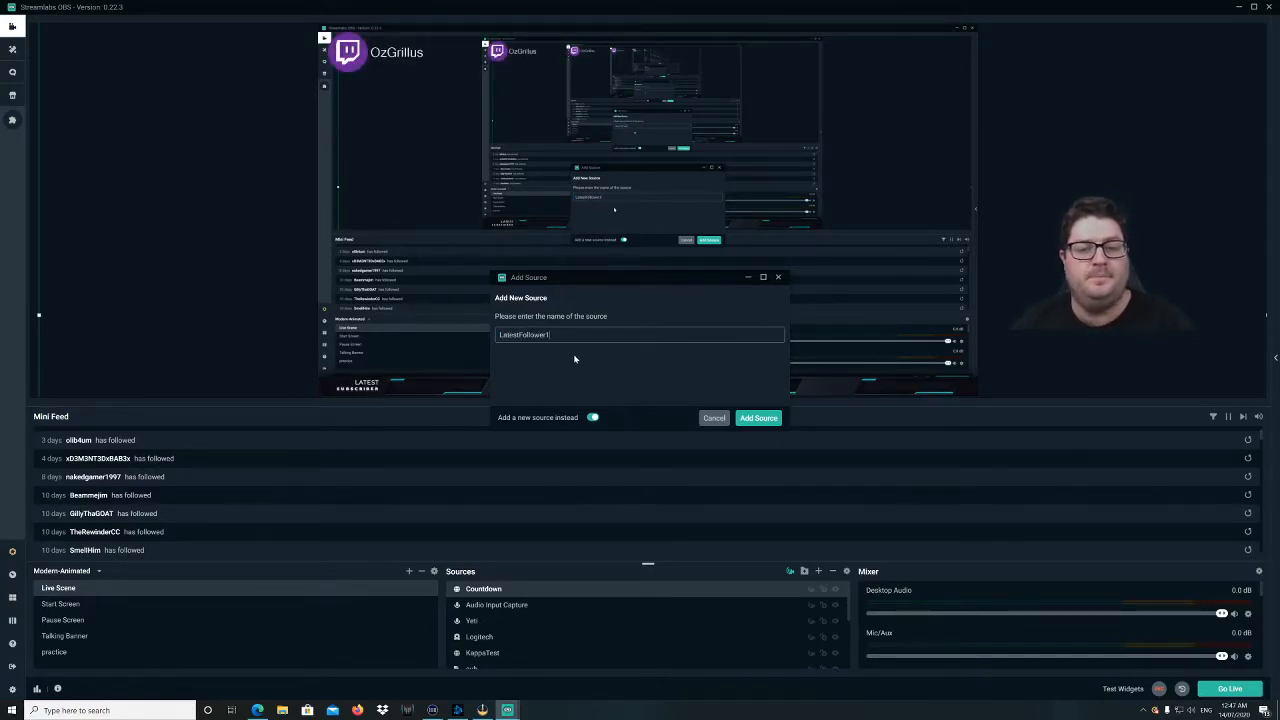
{"action": "left_click", "coordinate": [744, 423]}
Step: Set the label type of the LatestFollower1 stream label to Most Recent Follower
{"action": "left_click", "coordinate": [705, 285]}
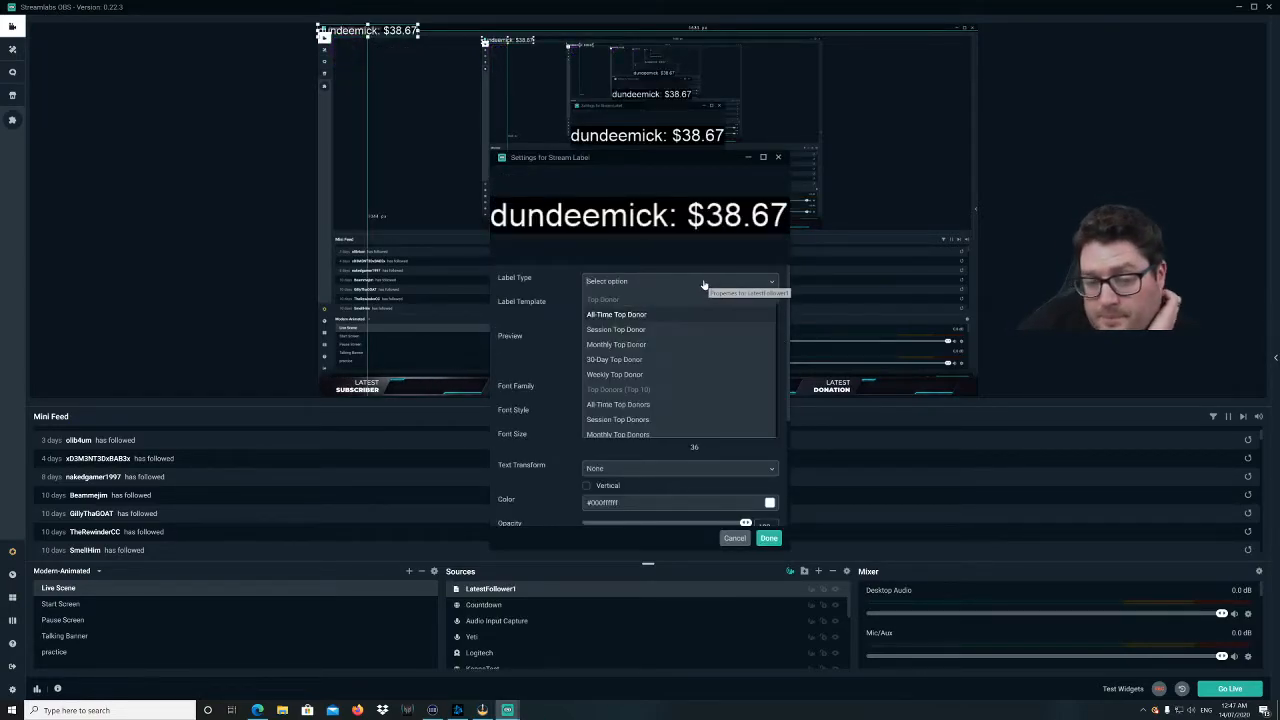
{"action": "scroll", "coordinate": [708, 318], "scroll_direction": "down", "scroll_amount": 2}
{"action": "scroll", "coordinate": [708, 318], "scroll_direction": "up", "scroll_amount": 2}
{"action": "left_click", "coordinate": [666, 282]}
{"action": "left_click", "coordinate": [666, 282]}
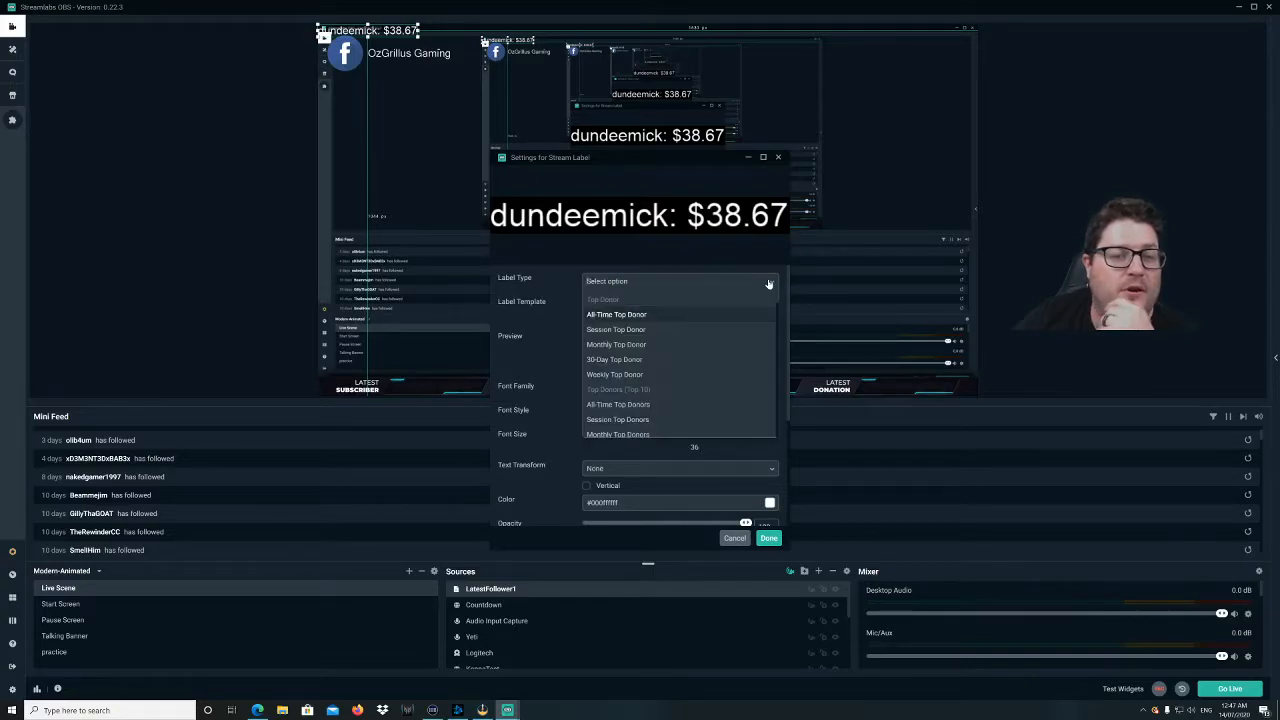
{"action": "scroll", "coordinate": [758, 355], "scroll_direction": "down", "scroll_amount": 1}
{"action": "scroll", "coordinate": [758, 357], "scroll_direction": "up", "scroll_amount": 5}
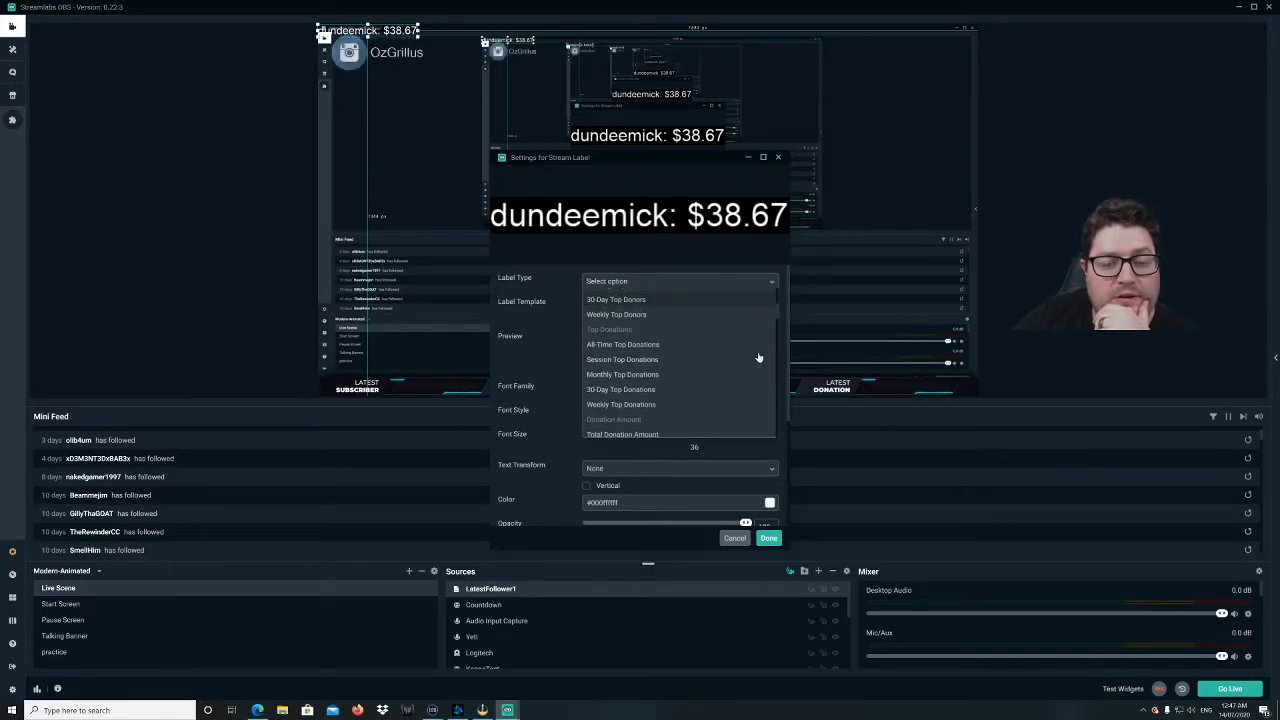
{"action": "scroll", "coordinate": [758, 357], "scroll_direction": "down", "scroll_amount": 10}
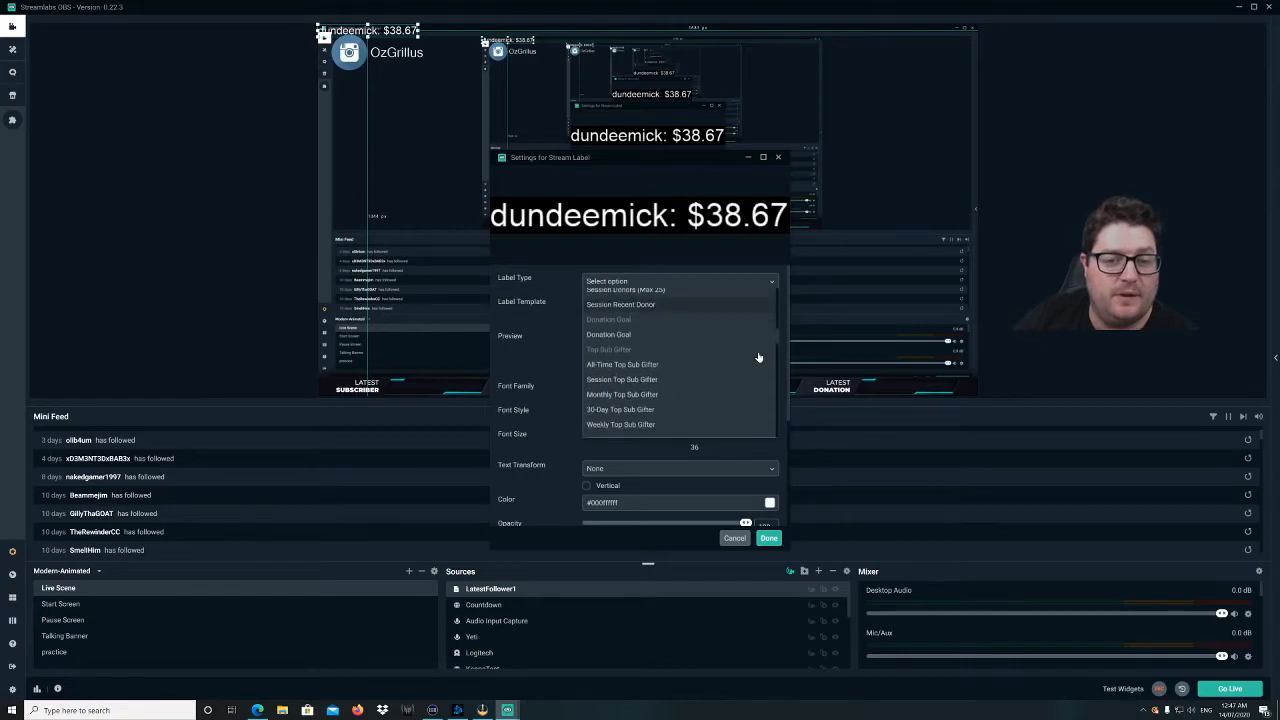
{"action": "scroll", "coordinate": [758, 357], "scroll_direction": "down", "scroll_amount": 4}
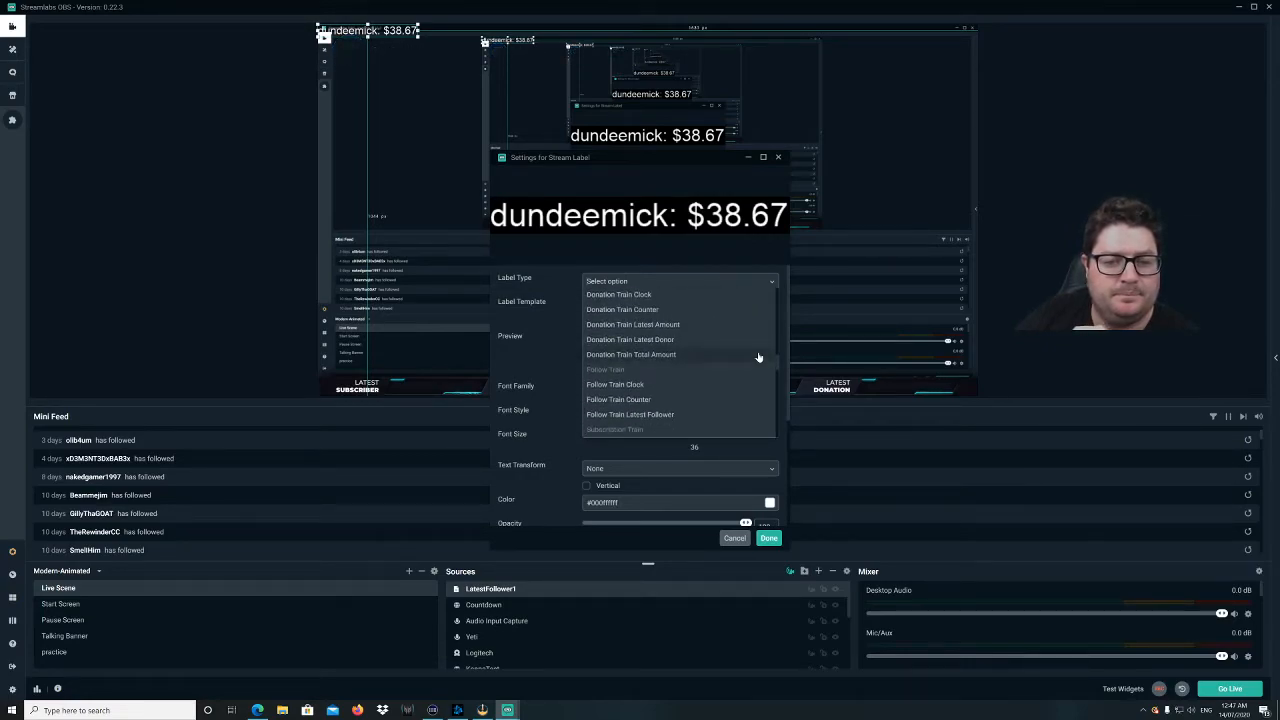
{"action": "scroll", "coordinate": [758, 357], "scroll_direction": "down", "scroll_amount": 2}
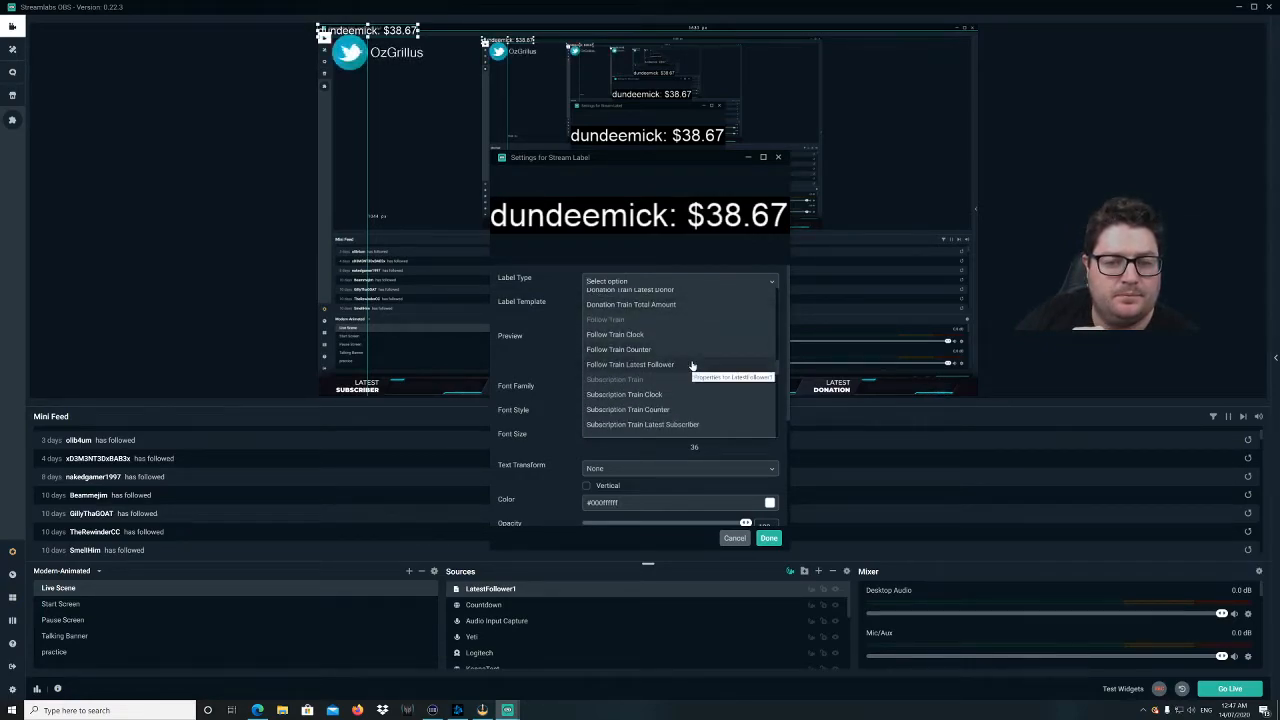
{"action": "scroll", "coordinate": [692, 366], "scroll_direction": "down", "scroll_amount": 2}
{"action": "scroll", "coordinate": [692, 366], "scroll_direction": "down", "scroll_amount": 5}
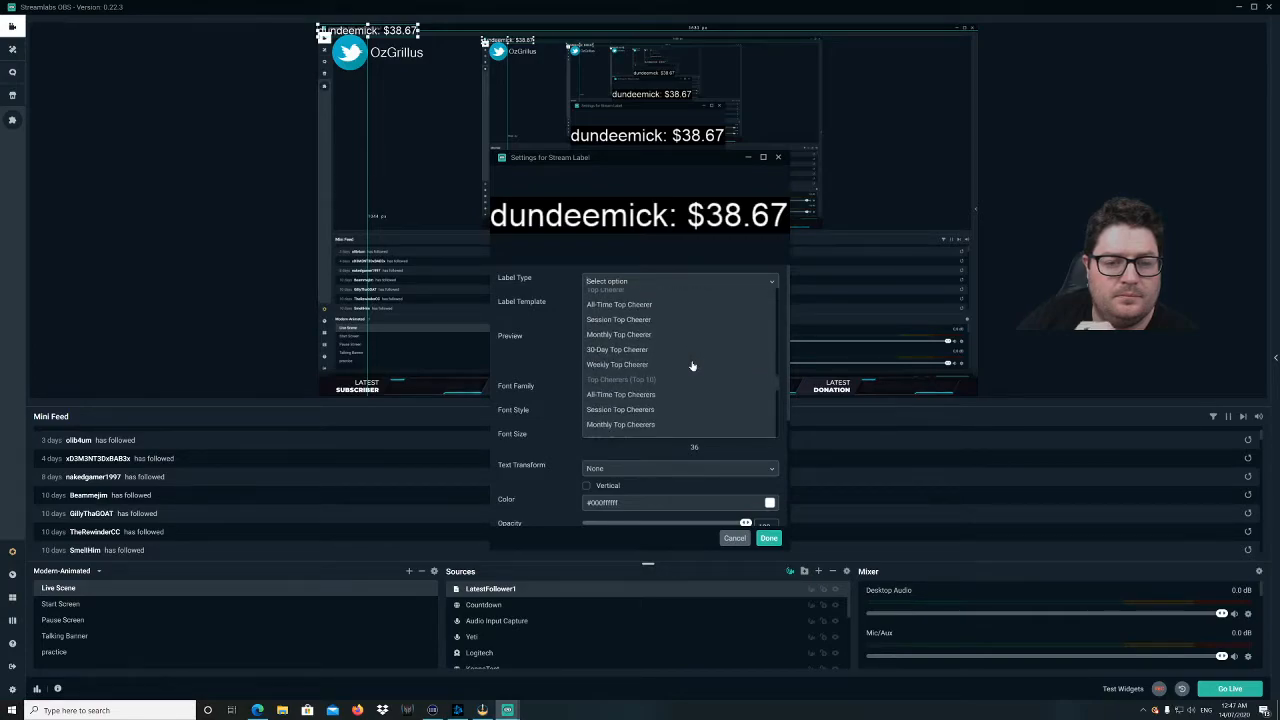
{"action": "scroll", "coordinate": [692, 366], "scroll_direction": "down", "scroll_amount": 3}
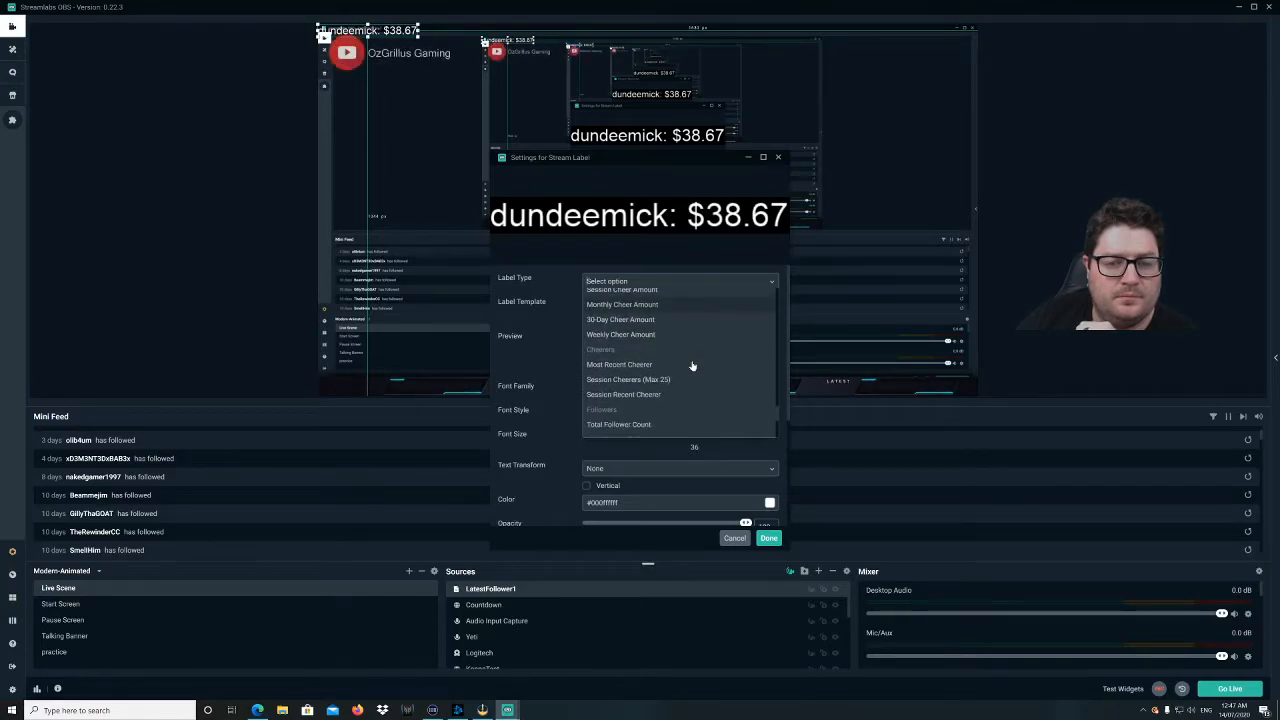
{"action": "scroll", "coordinate": [692, 366], "scroll_direction": "down", "scroll_amount": 1}
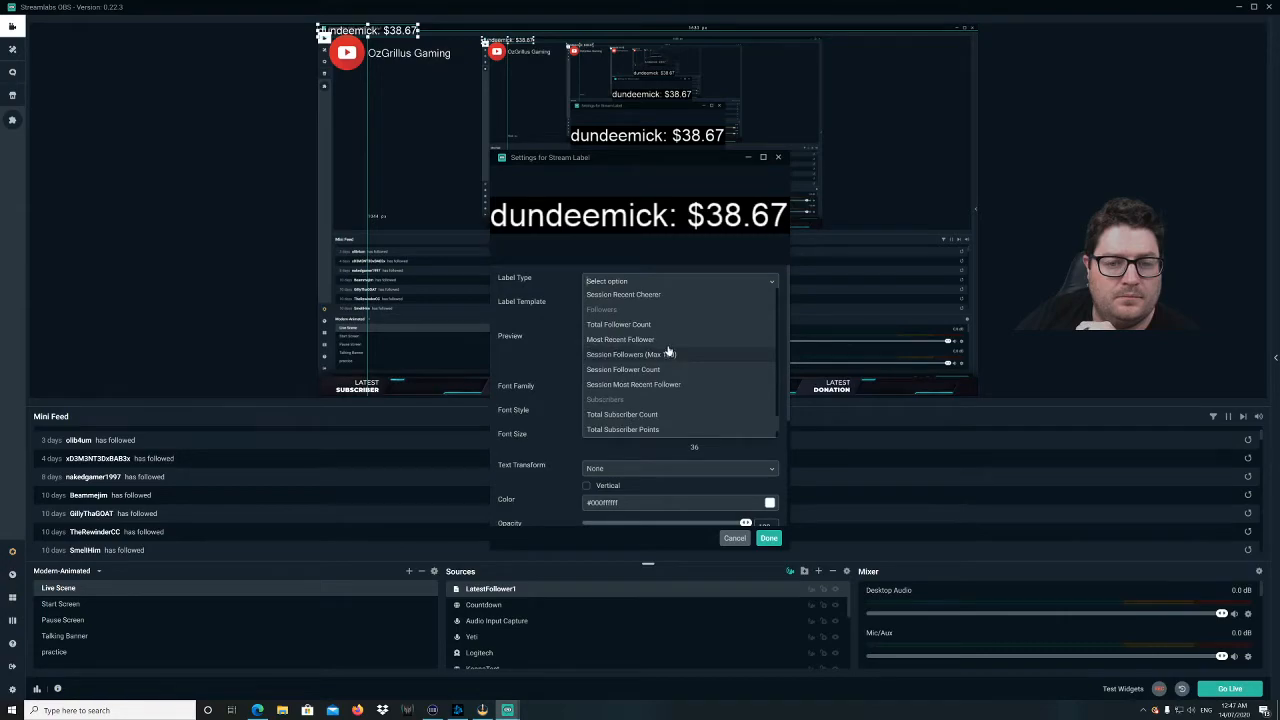
{"action": "left_click", "coordinate": [666, 340]}
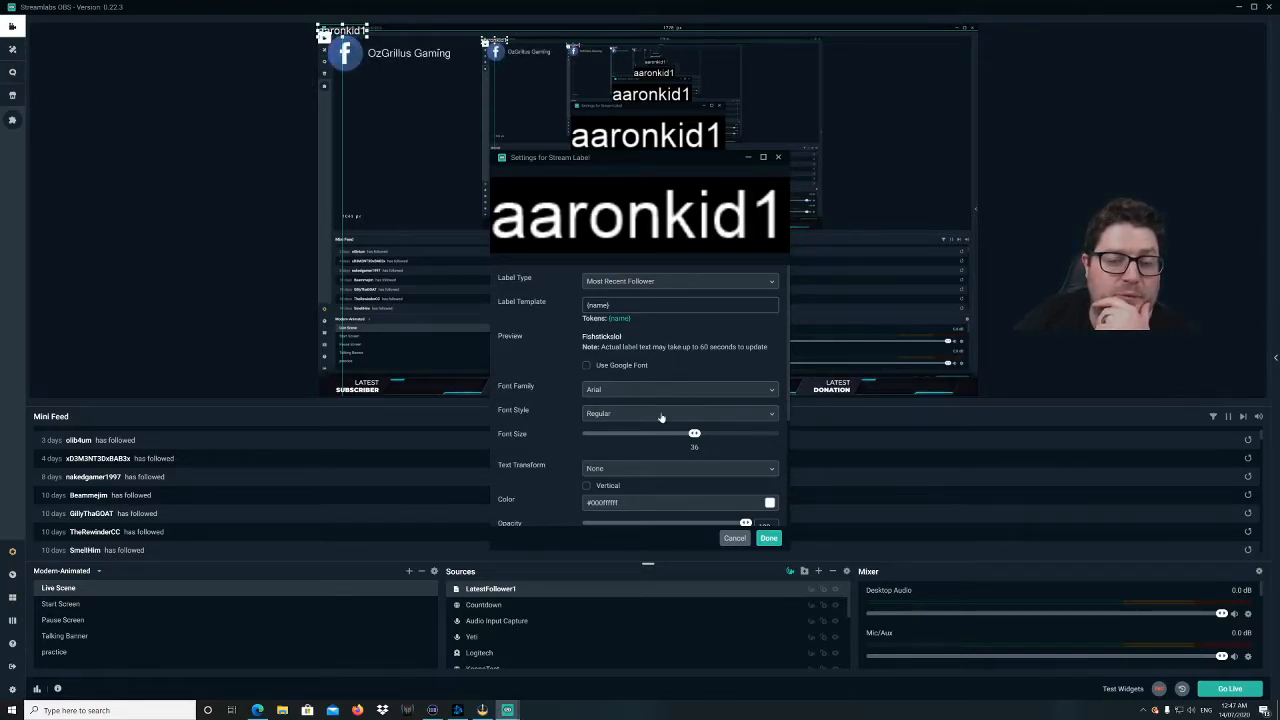
Step: Accept the remaining LatestFollower1 settings and place the label beside the LATEST FOLLOWER caption in the overlay bar
{"action": "scroll", "coordinate": [555, 400], "scroll_direction": "down", "scroll_amount": 2}
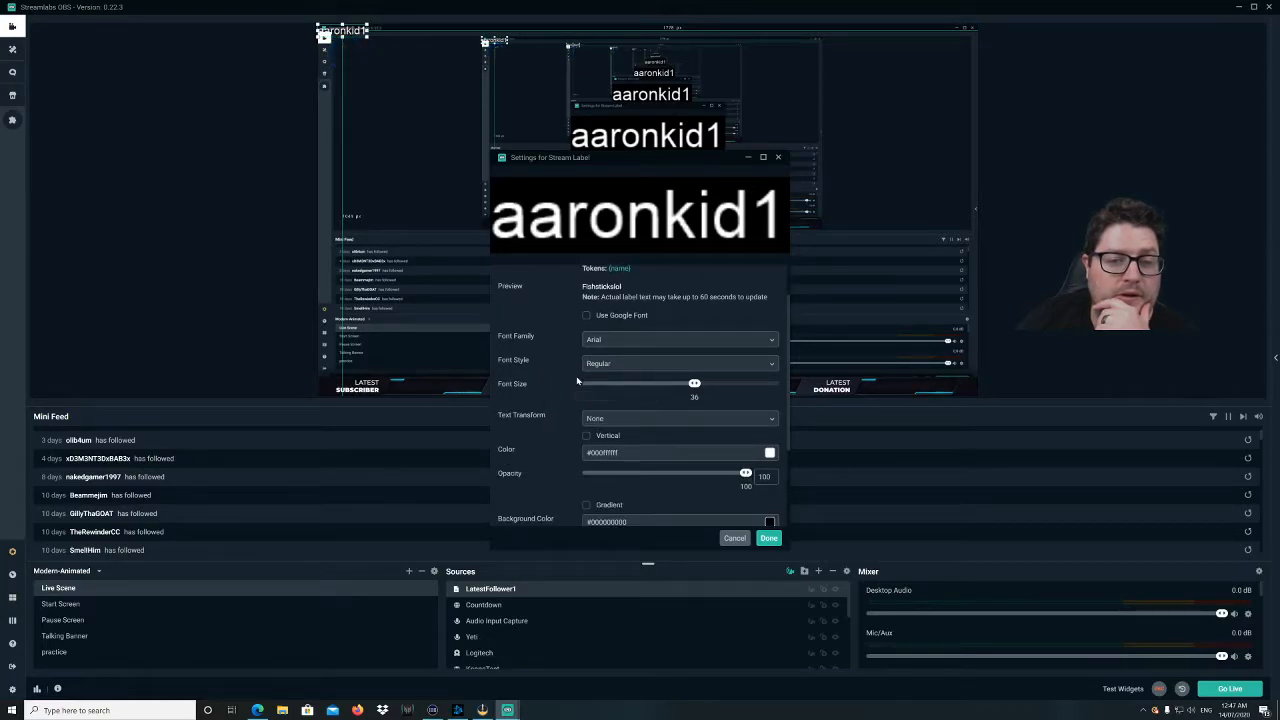
{"action": "scroll", "coordinate": [576, 382], "scroll_direction": "down", "scroll_amount": 1}
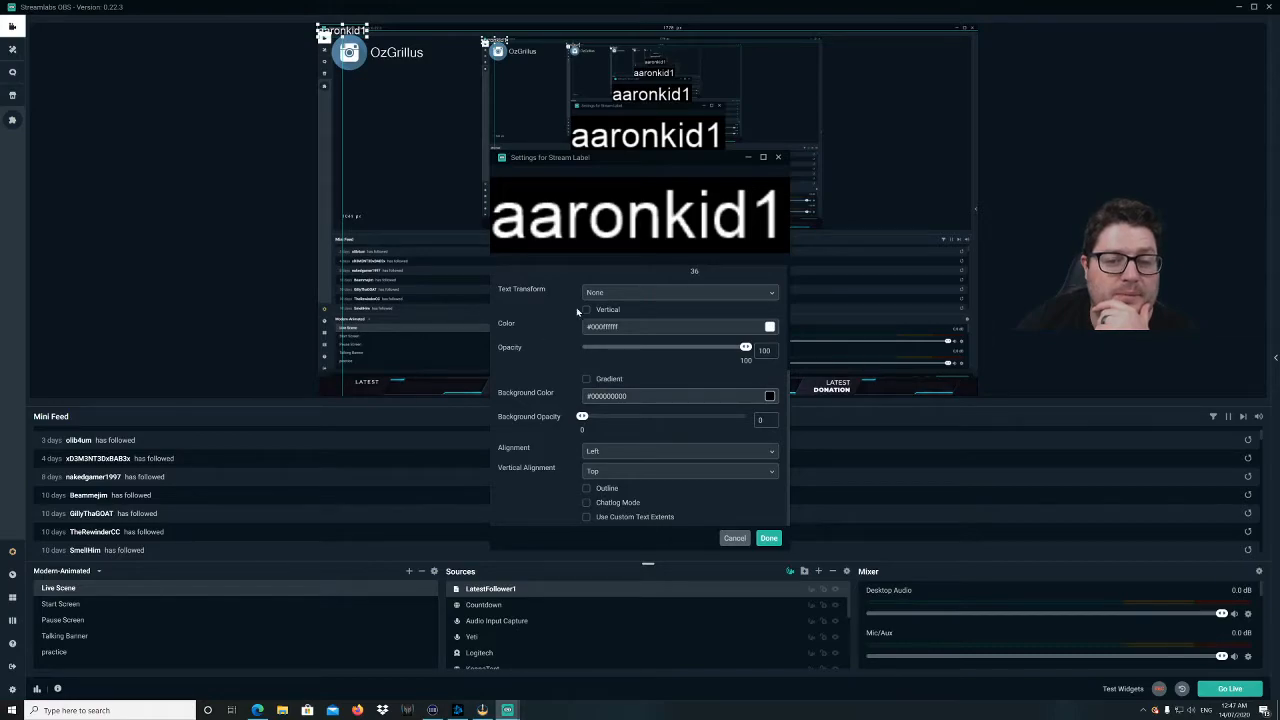
{"action": "left_click", "coordinate": [767, 539]}
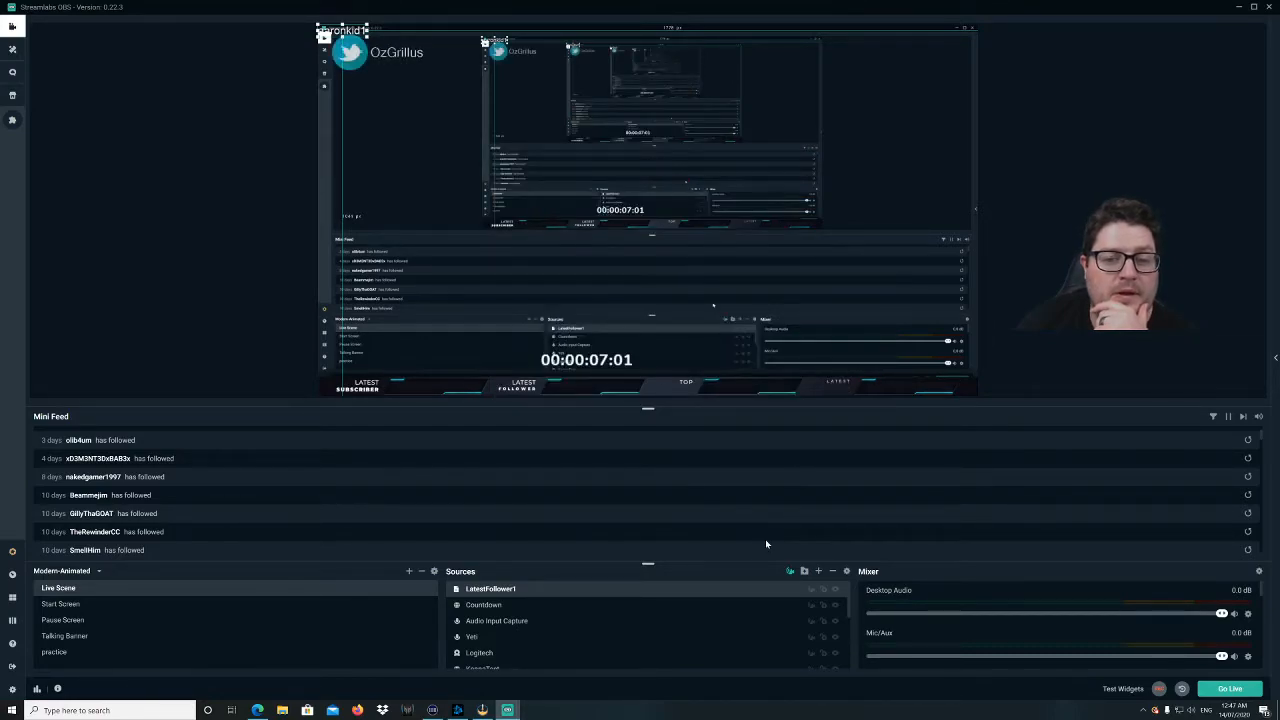
{"action": "left_click_drag", "start_coordinate": [355, 32], "coordinate": [588, 386]}
{"action": "left_click", "coordinate": [489, 367]}
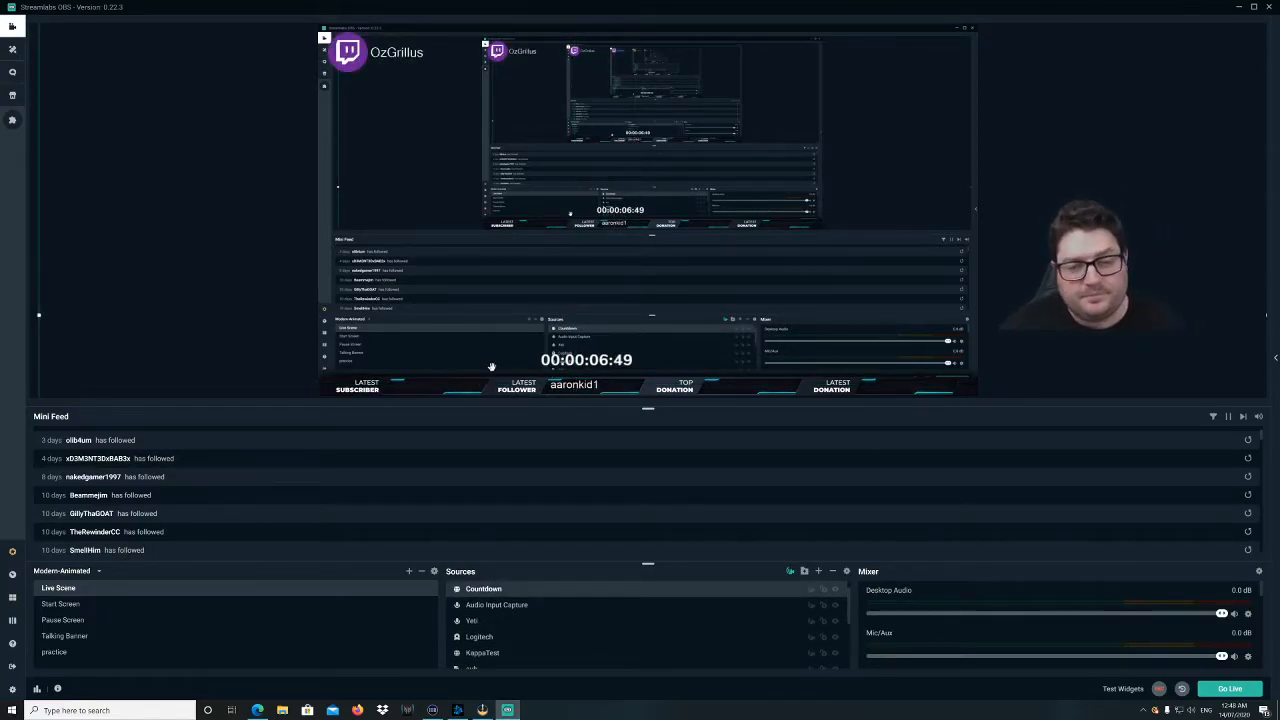
Step: Add another new Stream Label source to the Live Scene, named Latest Subscriber1
{"action": "left_click", "coordinate": [816, 571]}
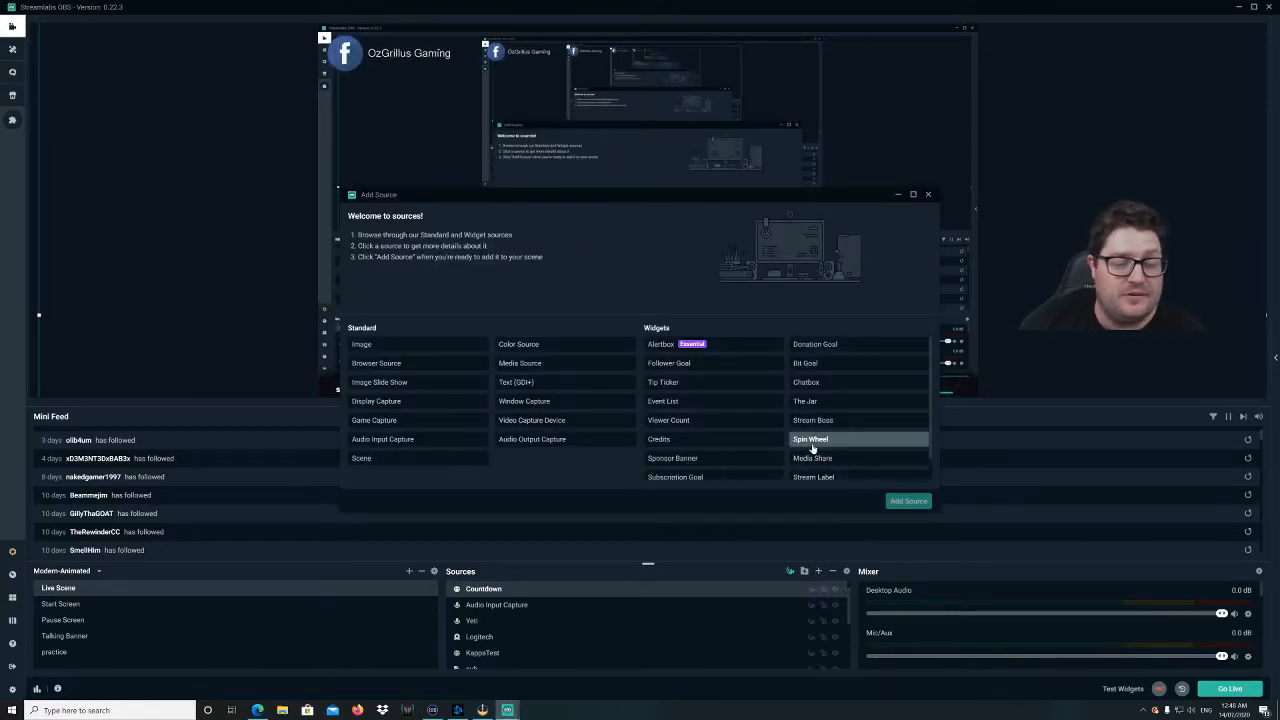
{"action": "scroll", "coordinate": [812, 449], "scroll_direction": "down", "scroll_amount": 2}
{"action": "left_click", "coordinate": [857, 453]}
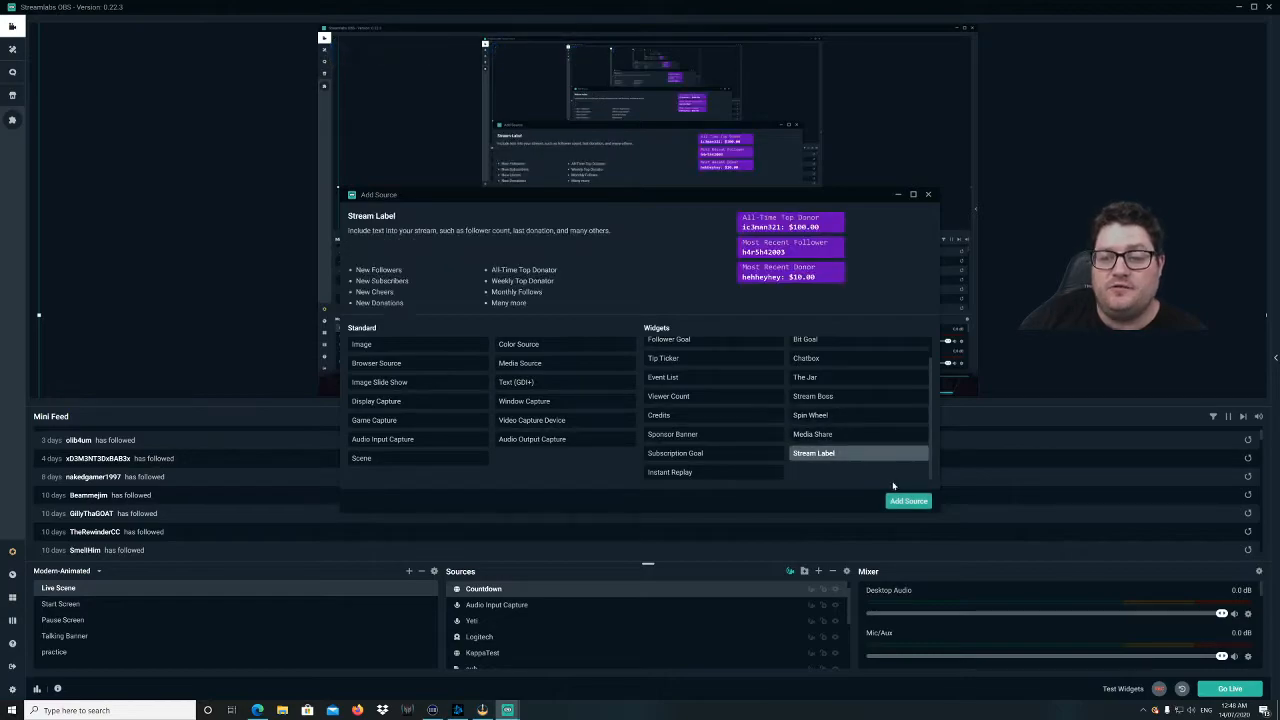
{"action": "left_click", "coordinate": [908, 502]}
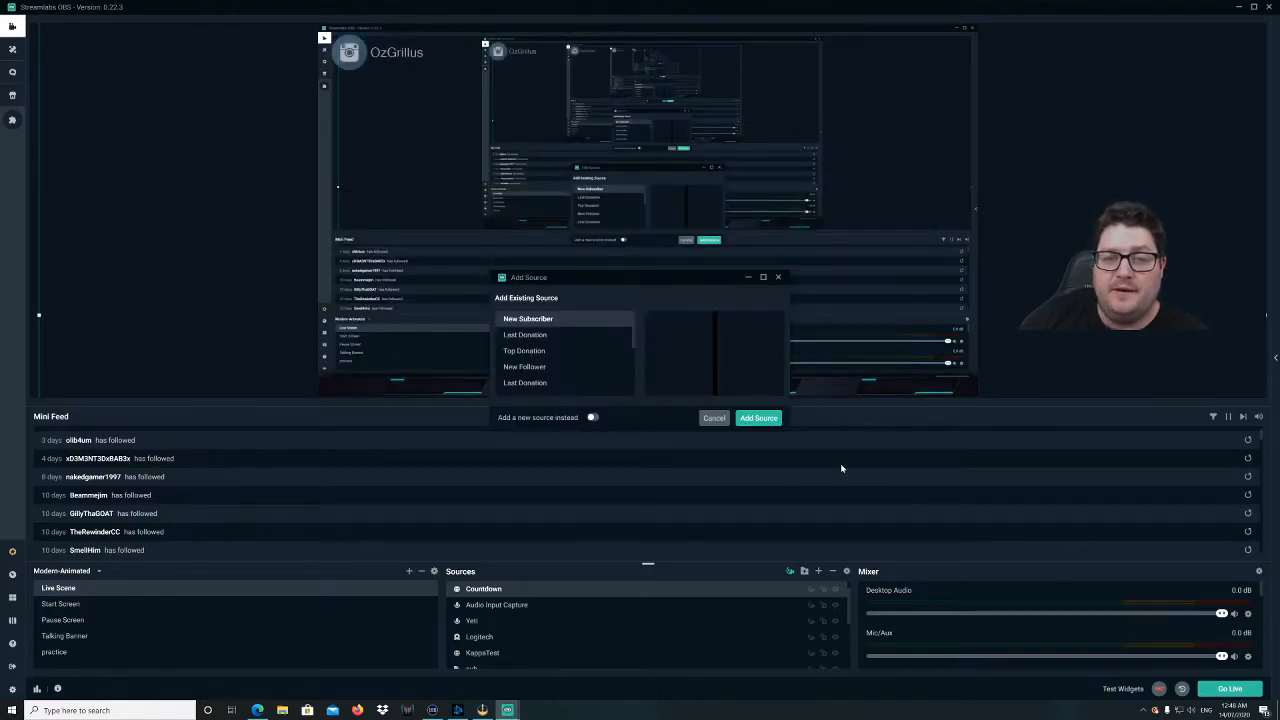
{"action": "left_click", "coordinate": [592, 418]}
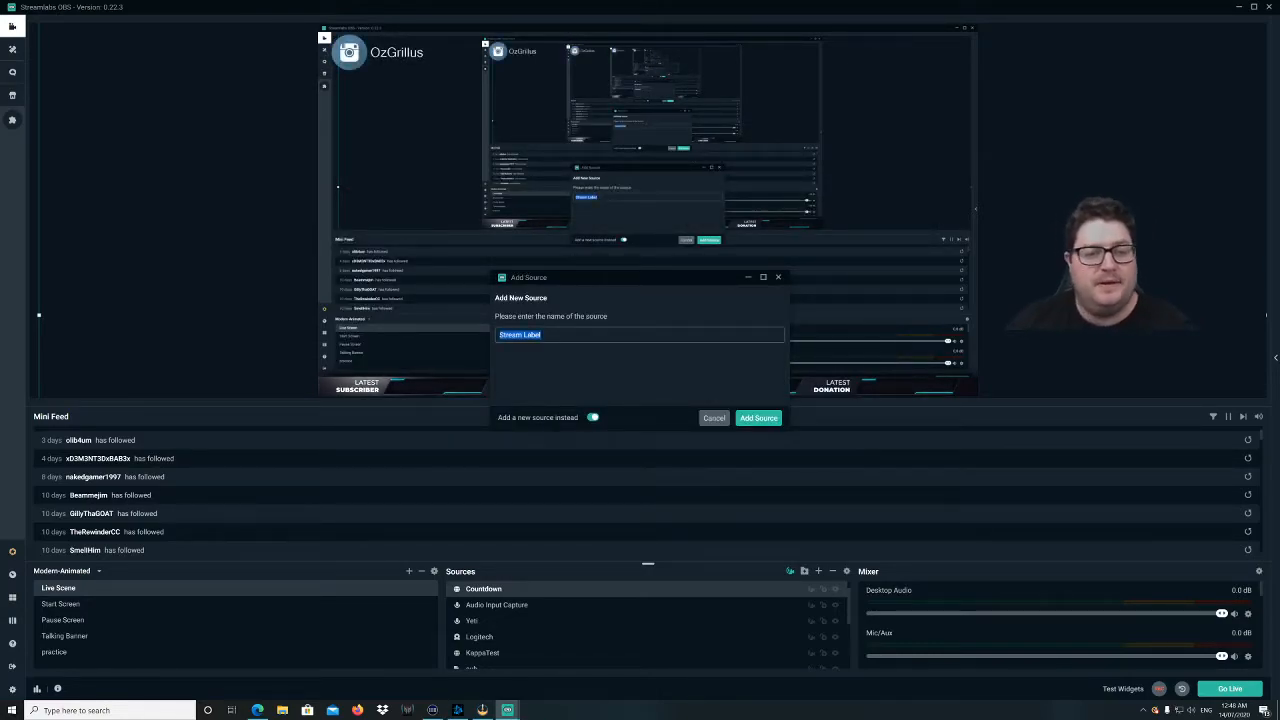
{"action": "type", "text": "Latest Subscriber1"}
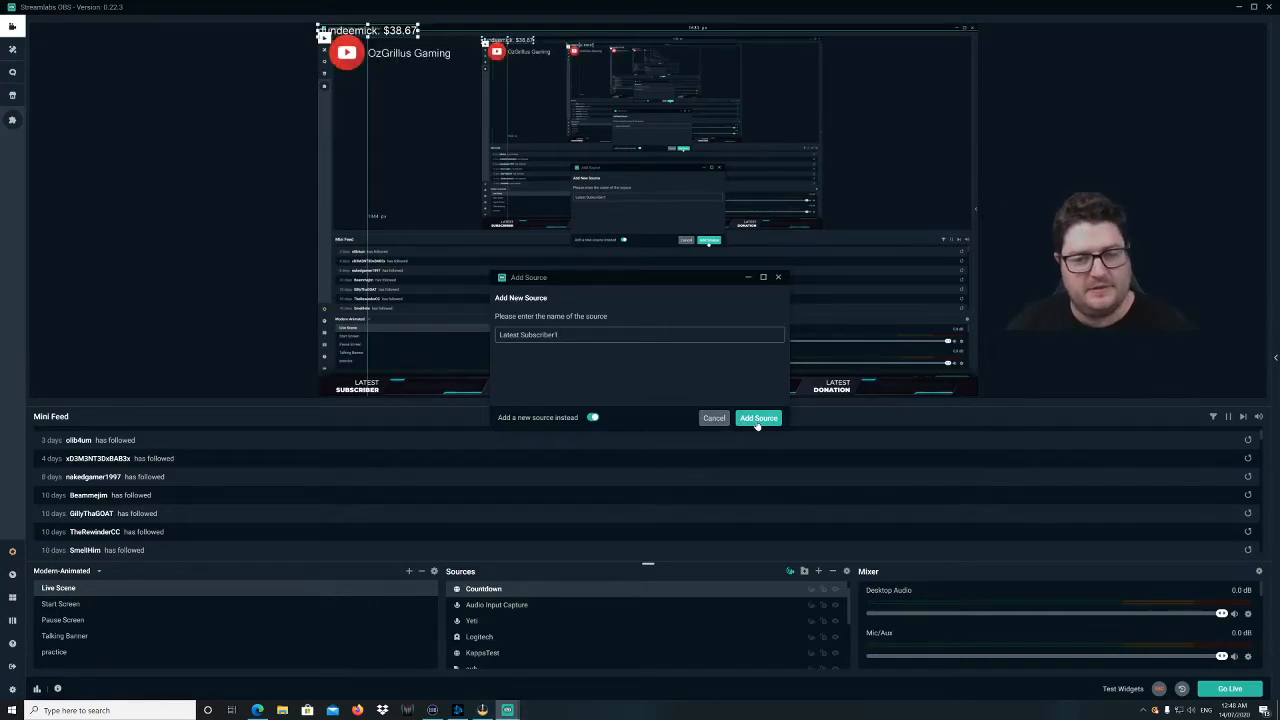
{"action": "left_click", "coordinate": [757, 420]}
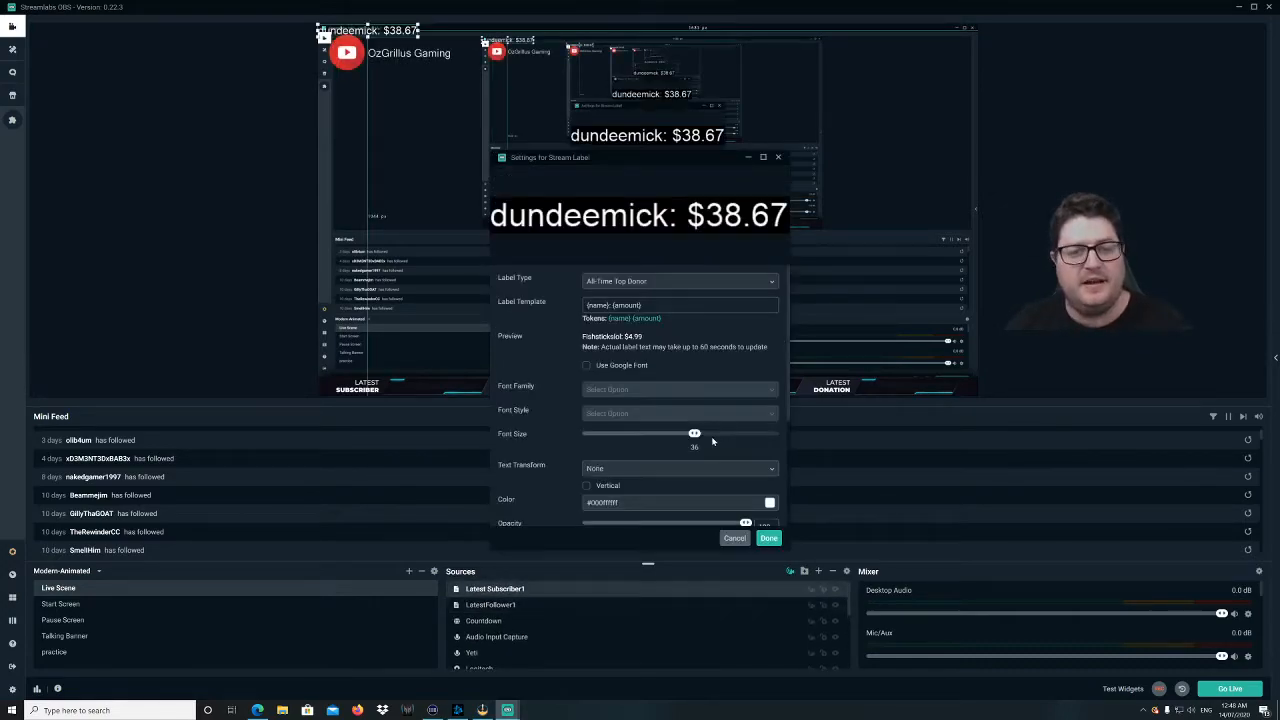
Step: Set the label type of the Latest Subscriber1 stream label to Most Recent Subscriber
{"action": "left_click", "coordinate": [732, 284]}
{"action": "scroll", "coordinate": [728, 374], "scroll_direction": "down", "scroll_amount": 4}
{"action": "scroll", "coordinate": [728, 374], "scroll_direction": "up", "scroll_amount": 1}
{"action": "scroll", "coordinate": [726, 361], "scroll_direction": "down", "scroll_amount": 3}
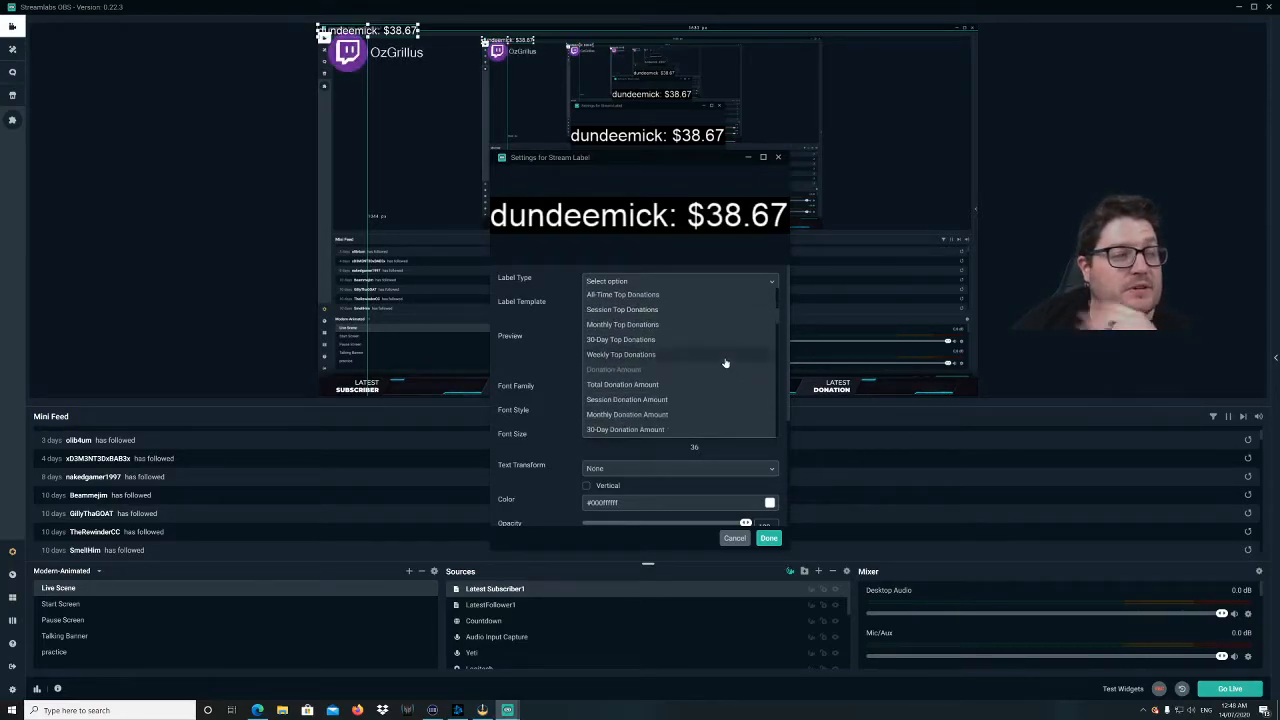
{"action": "scroll", "coordinate": [726, 363], "scroll_direction": "down", "scroll_amount": 6}
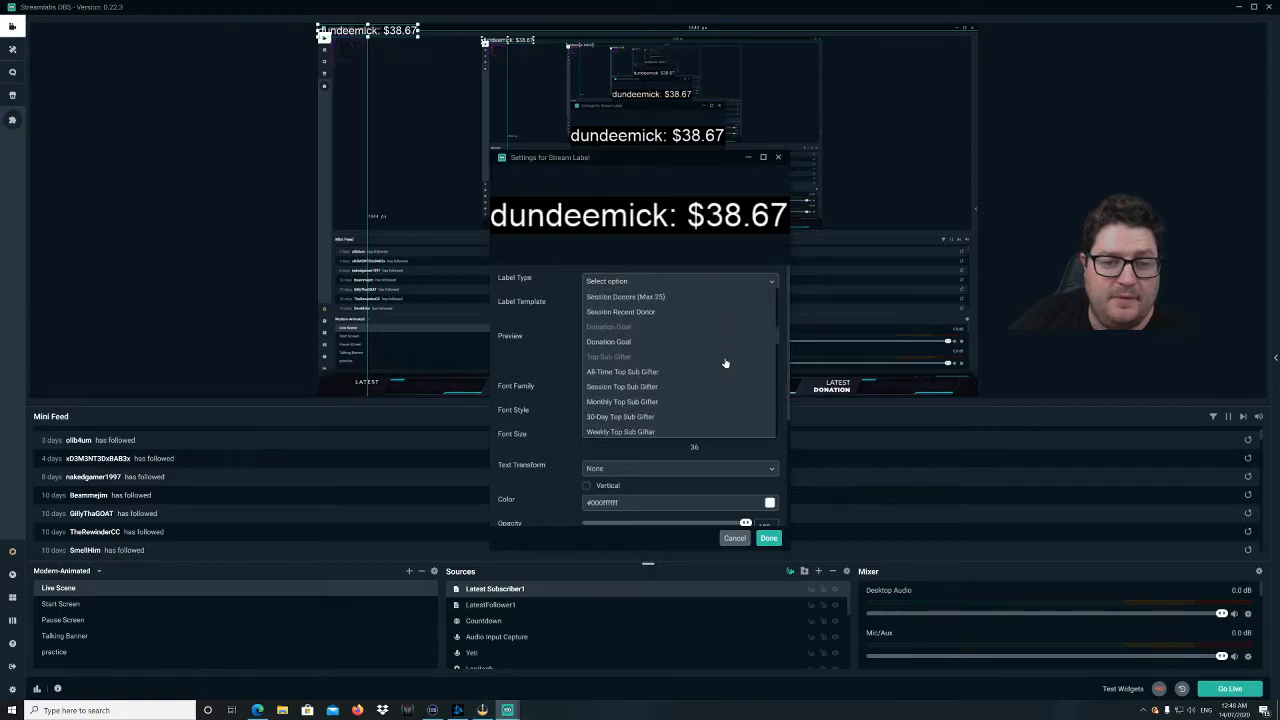
{"action": "scroll", "coordinate": [726, 363], "scroll_direction": "down", "scroll_amount": 2}
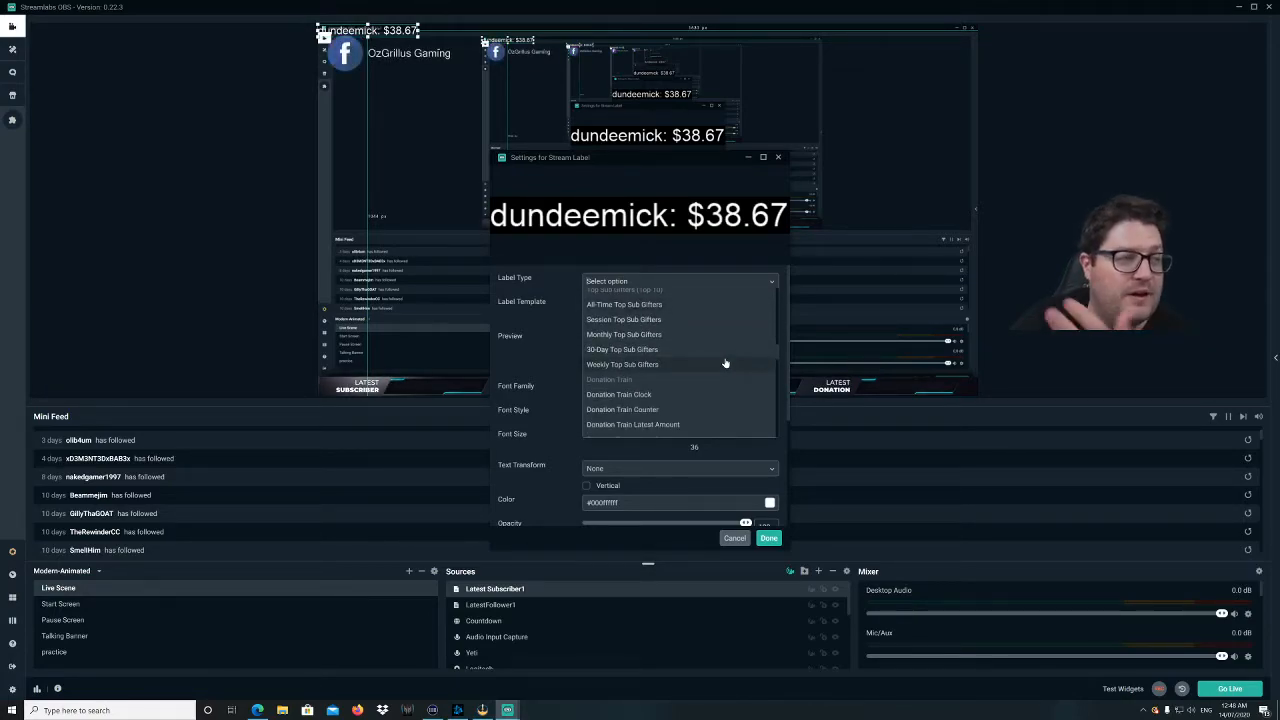
{"action": "scroll", "coordinate": [726, 363], "scroll_direction": "down", "scroll_amount": 2}
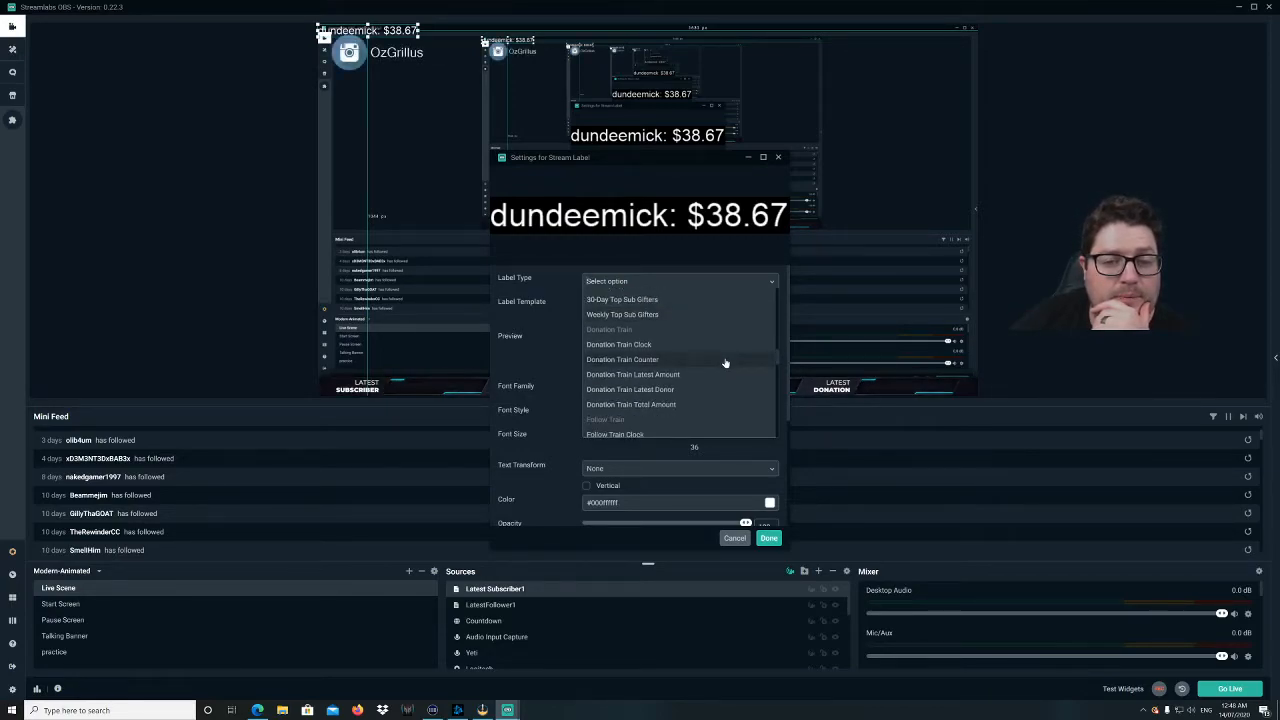
{"action": "scroll", "coordinate": [726, 363], "scroll_direction": "down", "scroll_amount": 3}
{"action": "scroll", "coordinate": [726, 363], "scroll_direction": "down", "scroll_amount": 5}
{"action": "scroll", "coordinate": [726, 363], "scroll_direction": "down", "scroll_amount": 3}
{"action": "scroll", "coordinate": [726, 363], "scroll_direction": "down", "scroll_amount": 4}
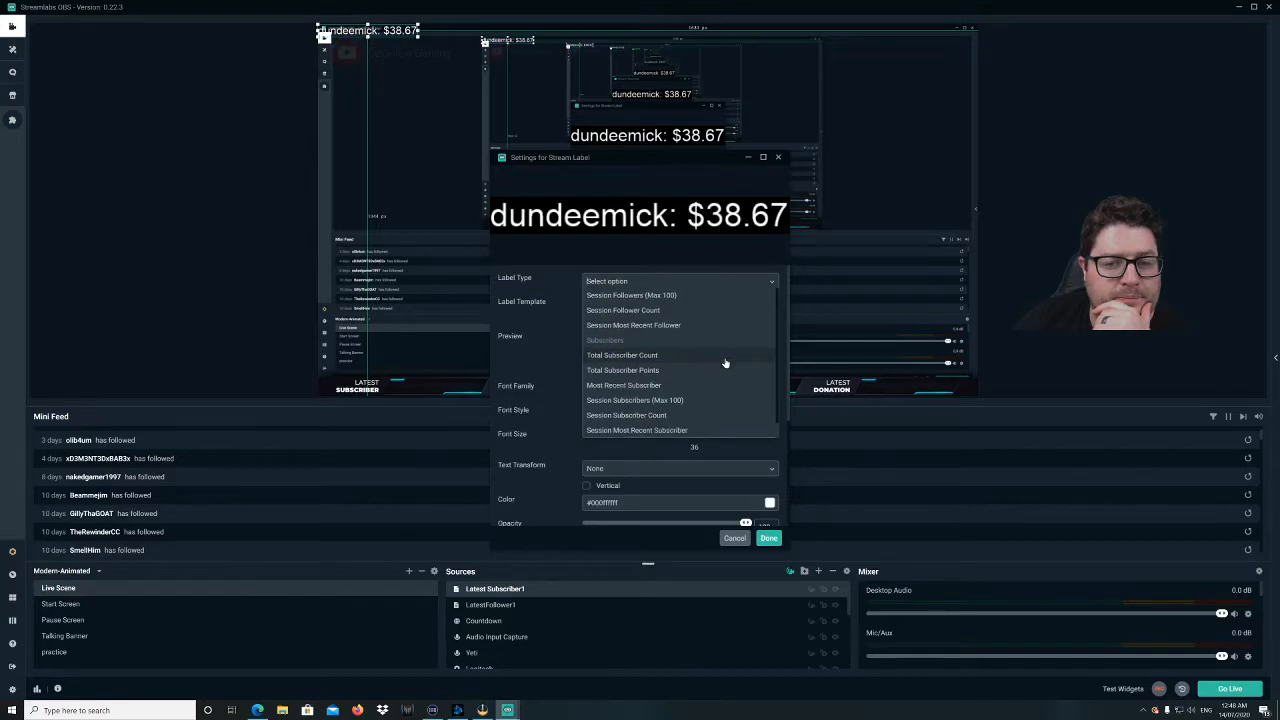
{"action": "left_click", "coordinate": [655, 385]}
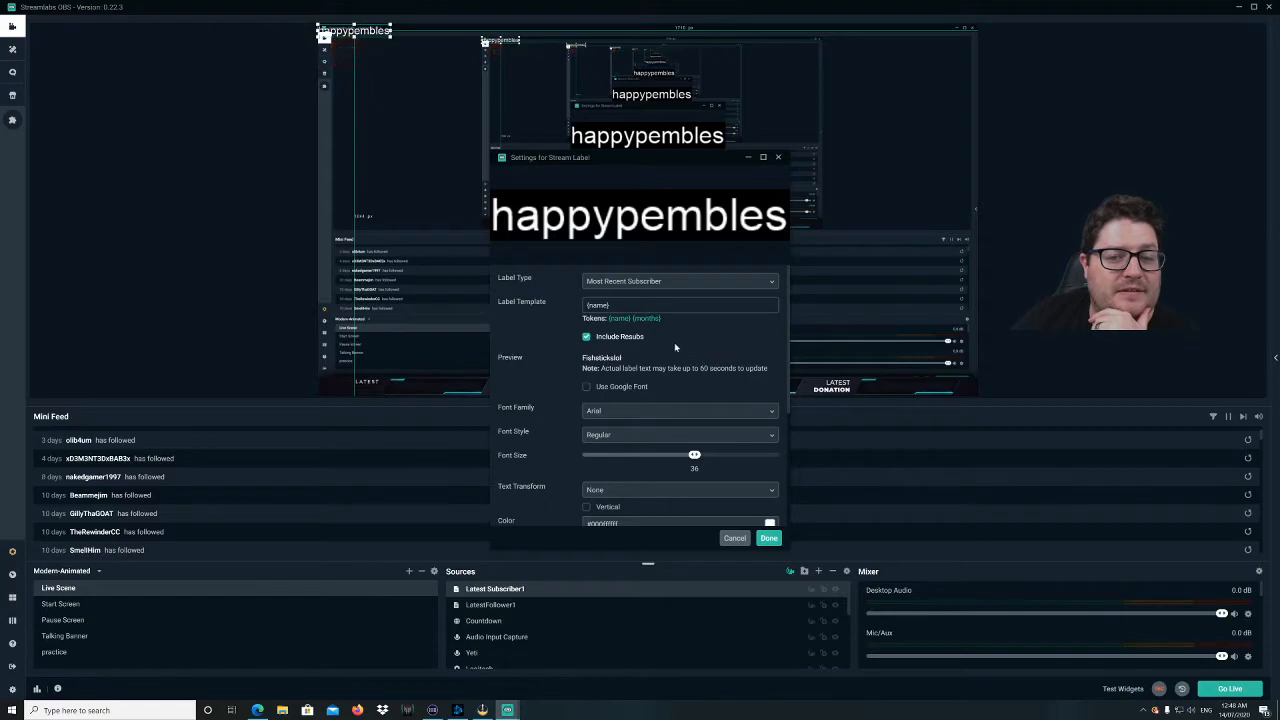
Step: Accept the remaining Latest Subscriber1 settings and place the label beside the LATEST SUBSCRIBER caption in the overlay bar
{"action": "scroll", "coordinate": [559, 371], "scroll_direction": "down", "scroll_amount": 2}
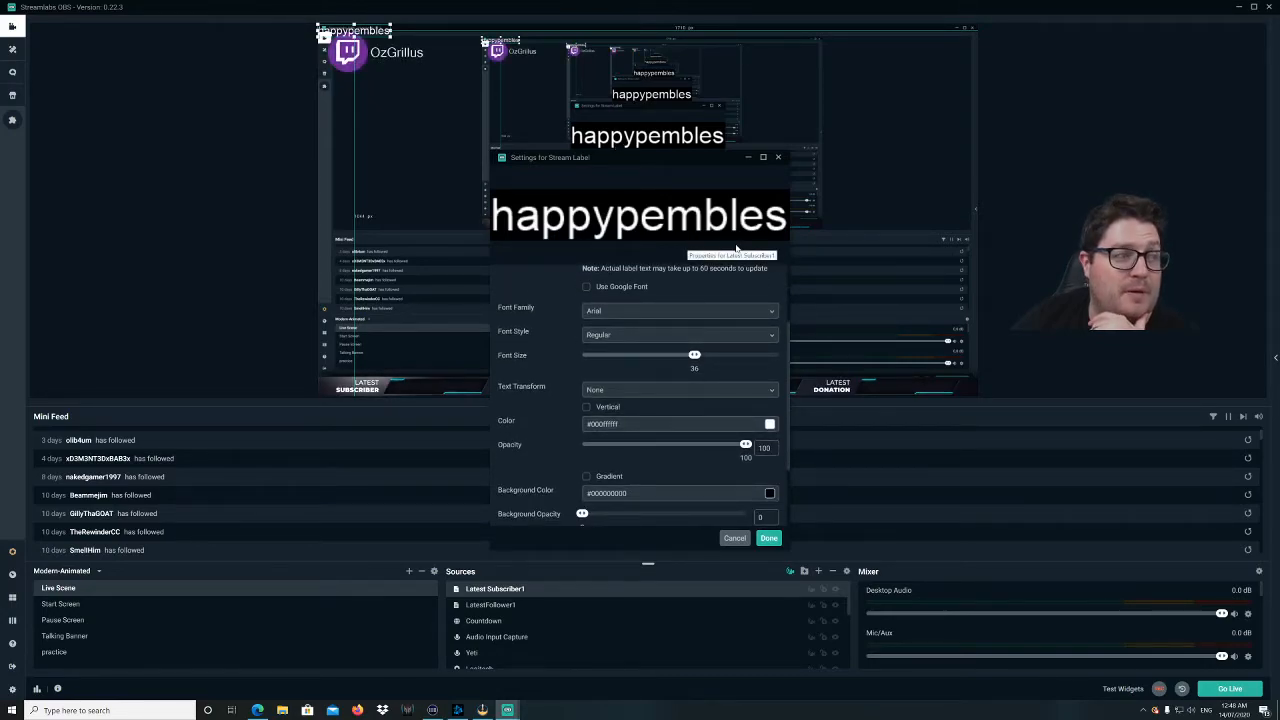
{"action": "scroll", "coordinate": [708, 437], "scroll_direction": "down", "scroll_amount": 3}
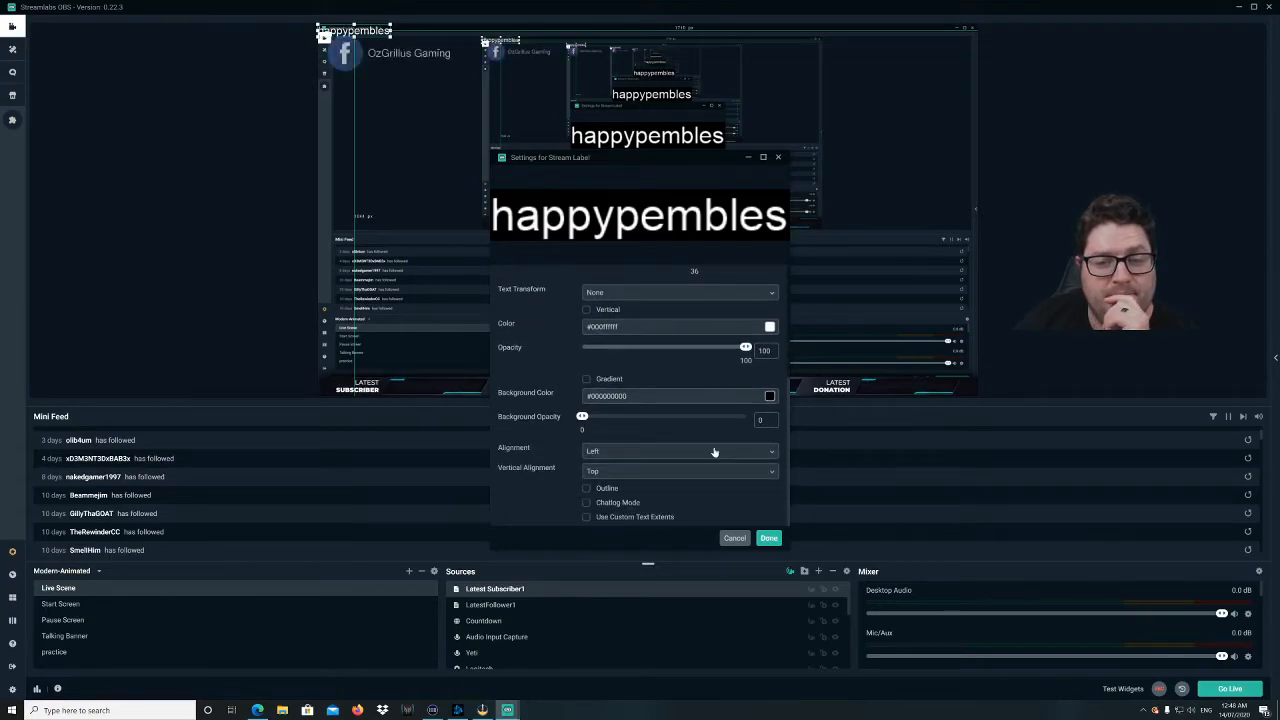
{"action": "left_click", "coordinate": [768, 538]}
{"action": "left_click_drag", "start_coordinate": [370, 32], "coordinate": [443, 387]}
{"action": "left_click", "coordinate": [460, 371]}
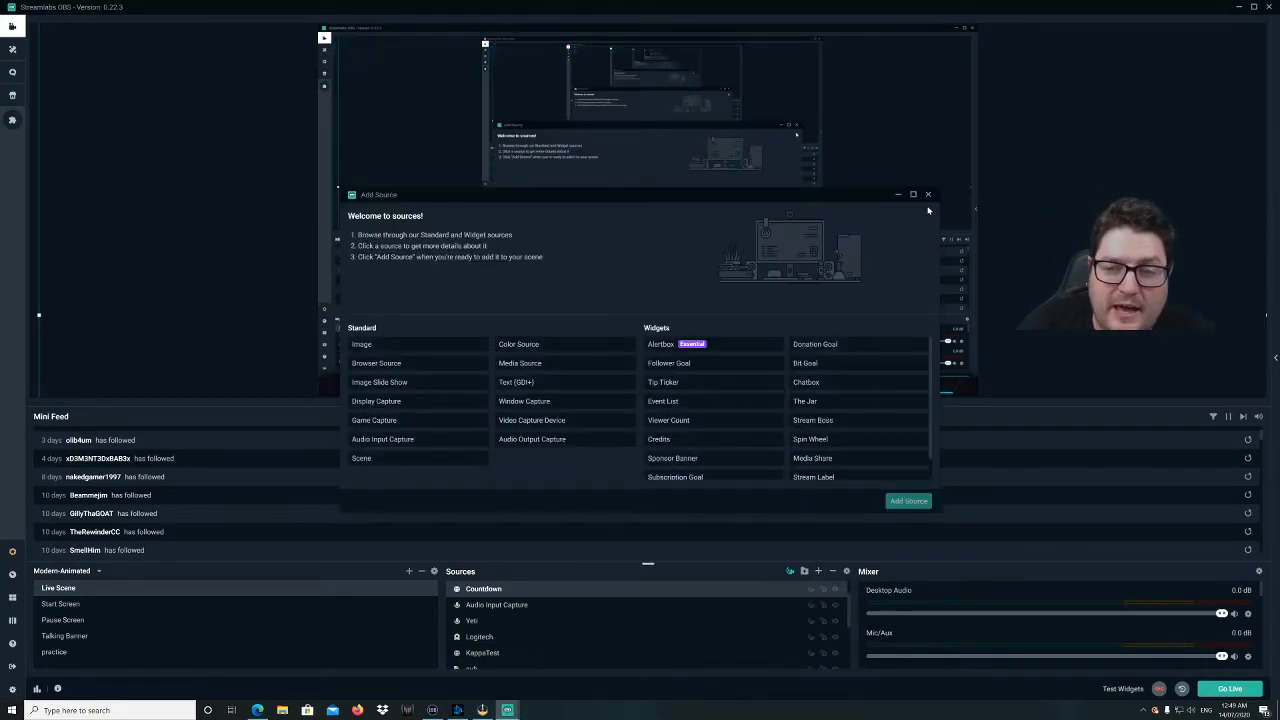
Step: Start adding a new Text (GDI+) source to the Live Scene
{"action": "left_click", "coordinate": [926, 207]}
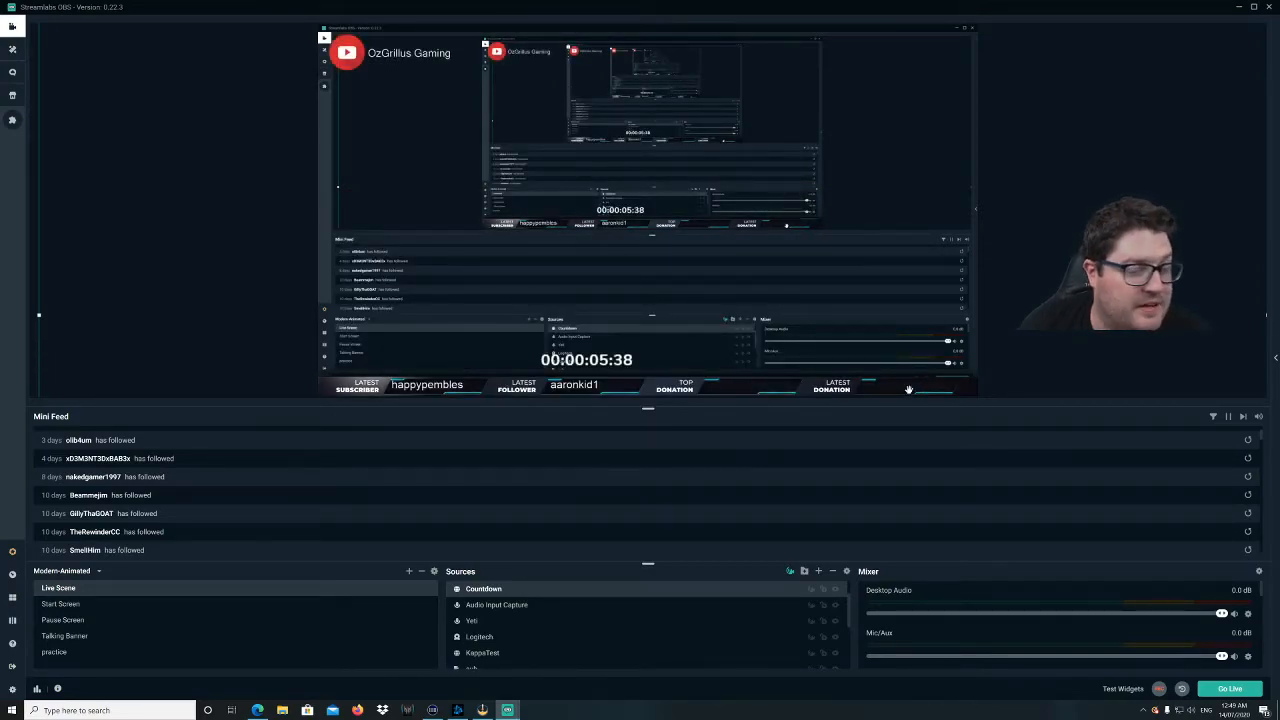
{"action": "left_click", "coordinate": [818, 571]}
{"action": "left_click", "coordinate": [560, 382]}
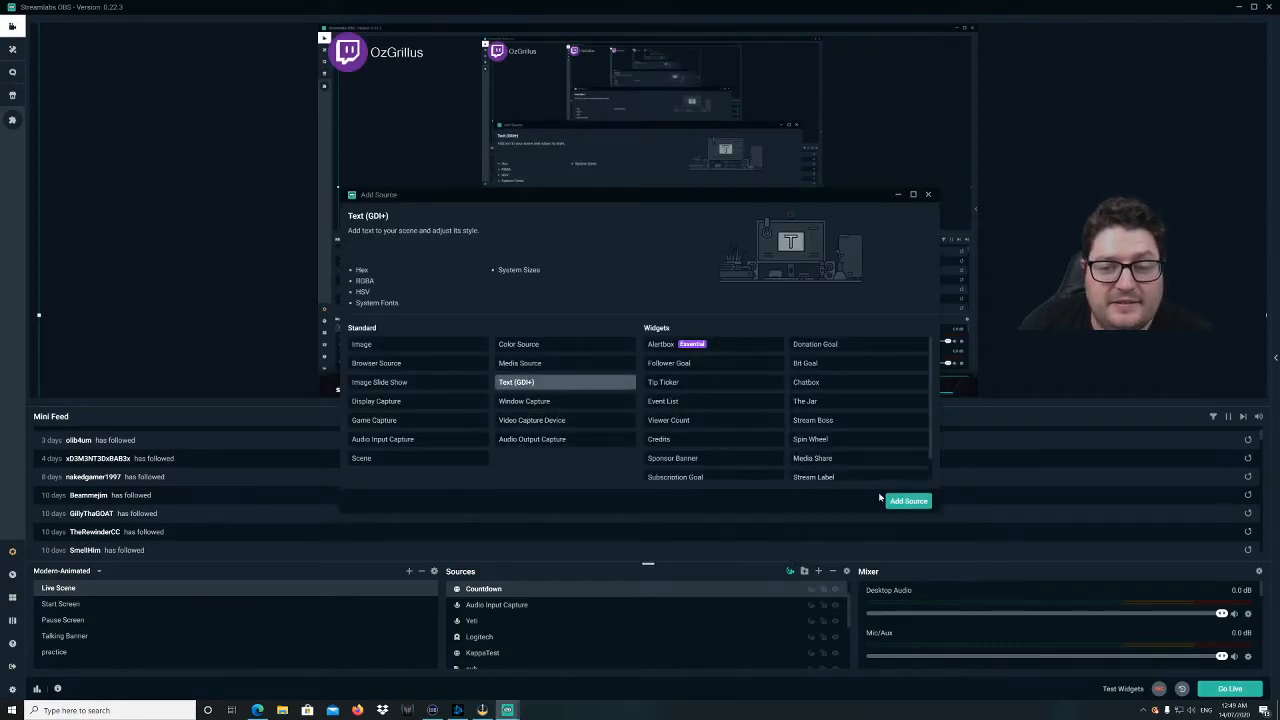
{"action": "left_click", "coordinate": [906, 500]}
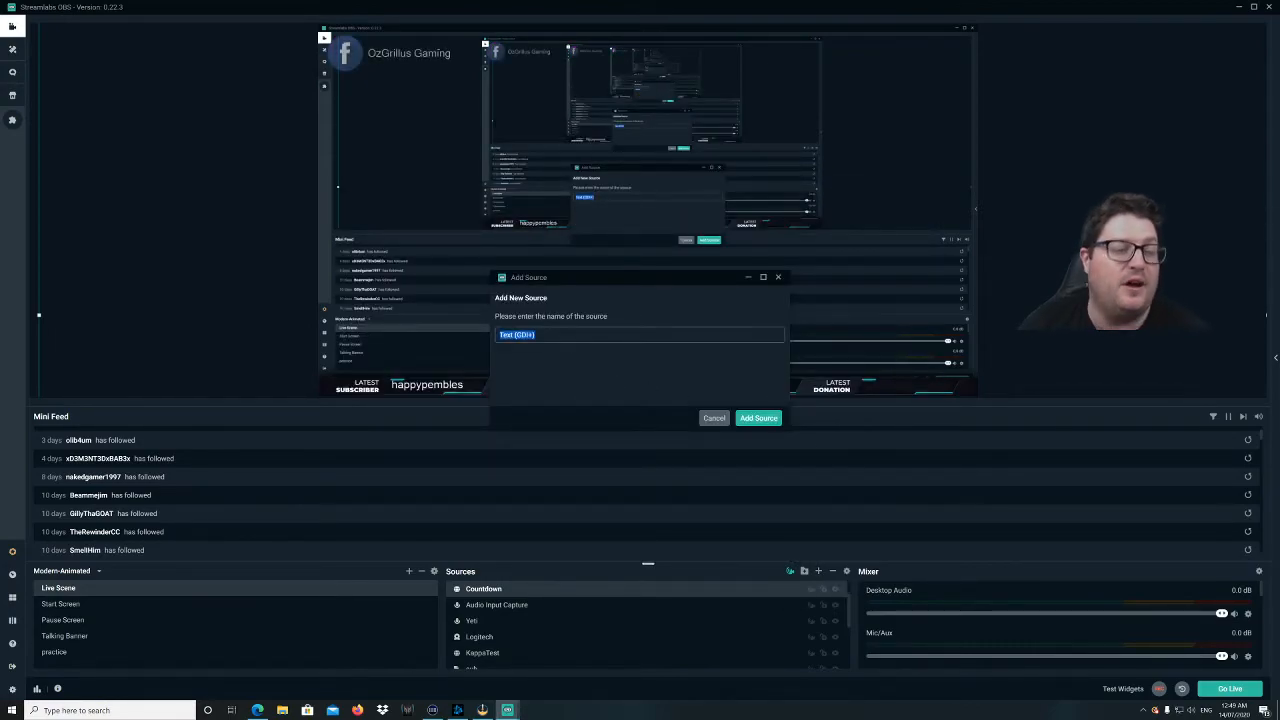